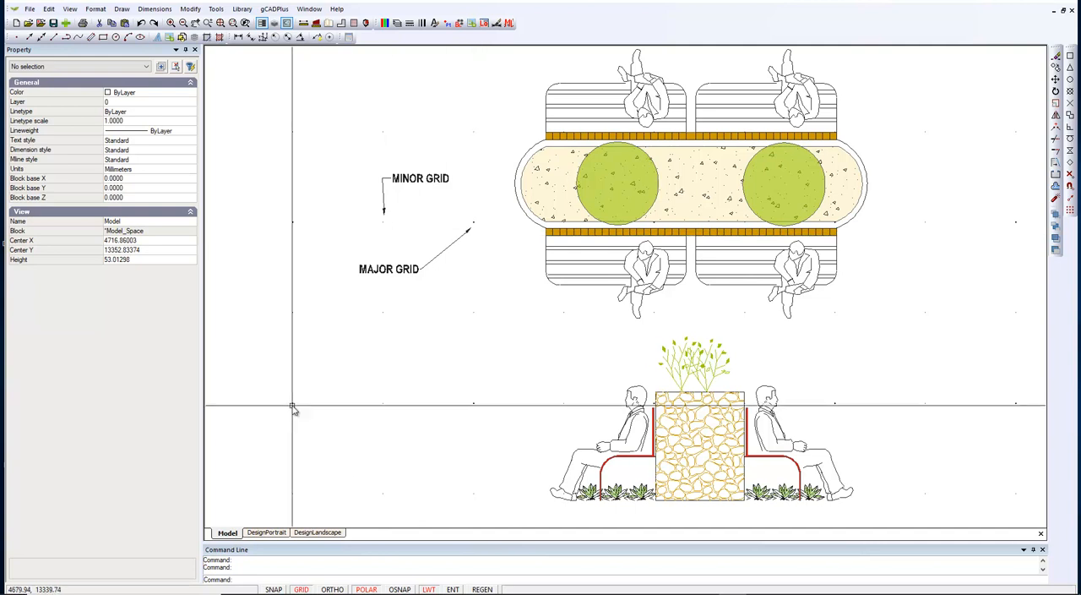
Step: Review the grid and snap steps and the grid bold step in model space's drafting settings without changing them
right_click(401, 338)
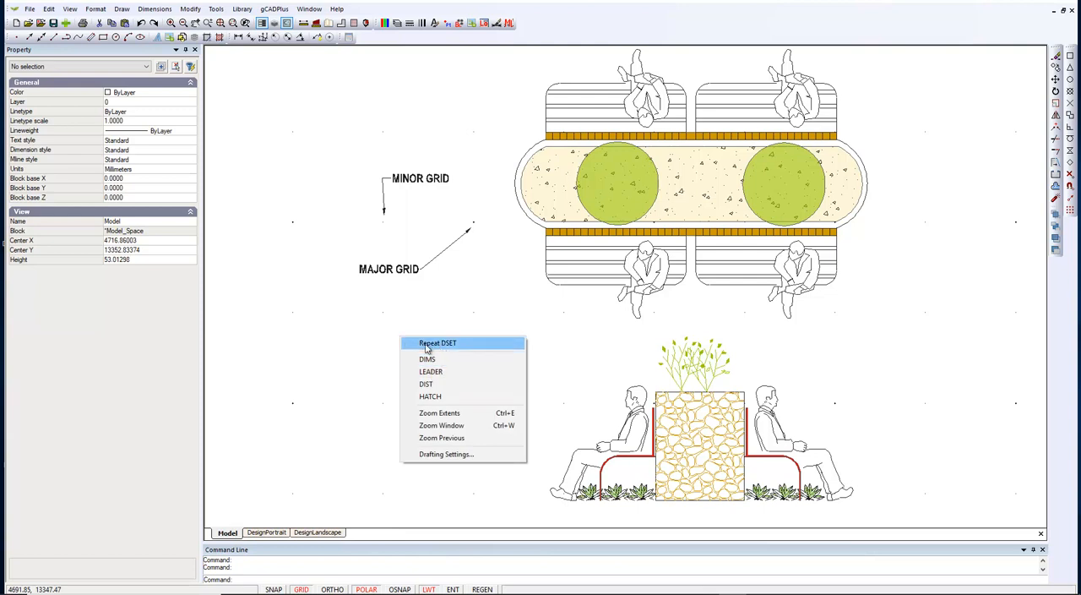
click(454, 454)
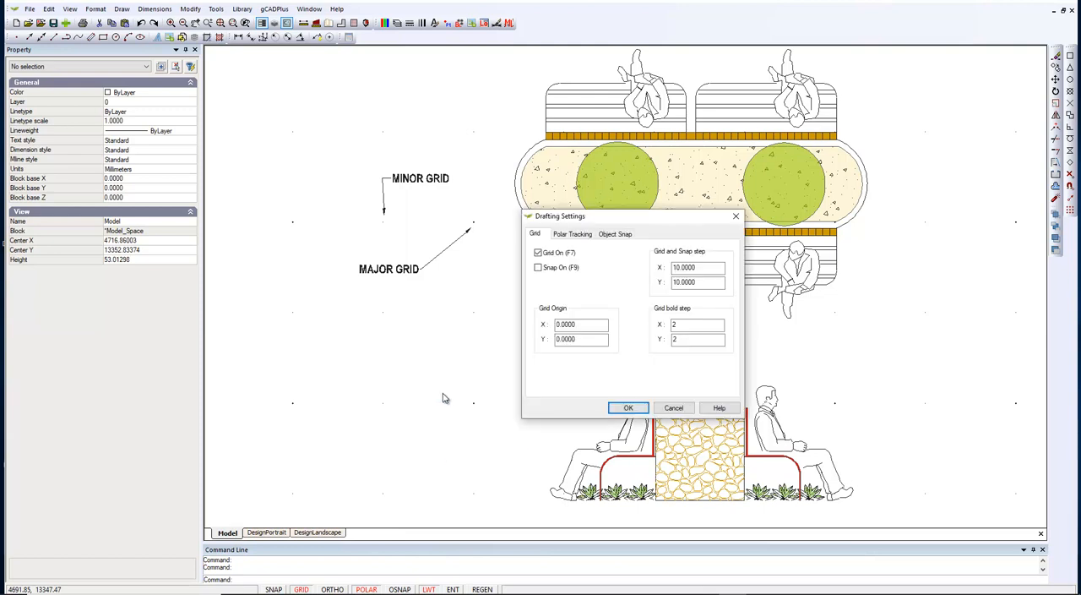
click(706, 266)
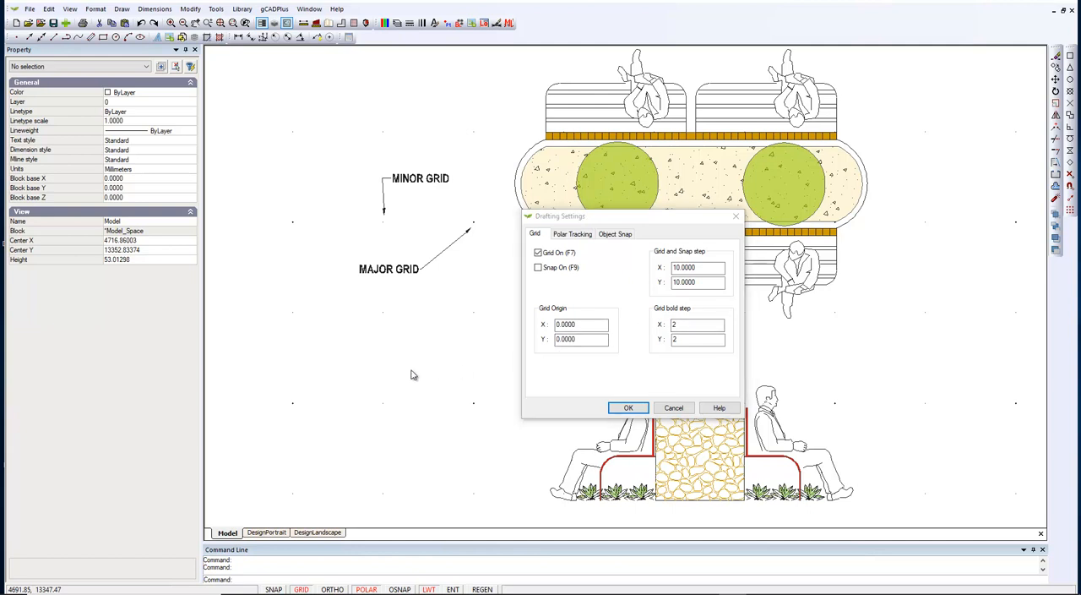
click(671, 409)
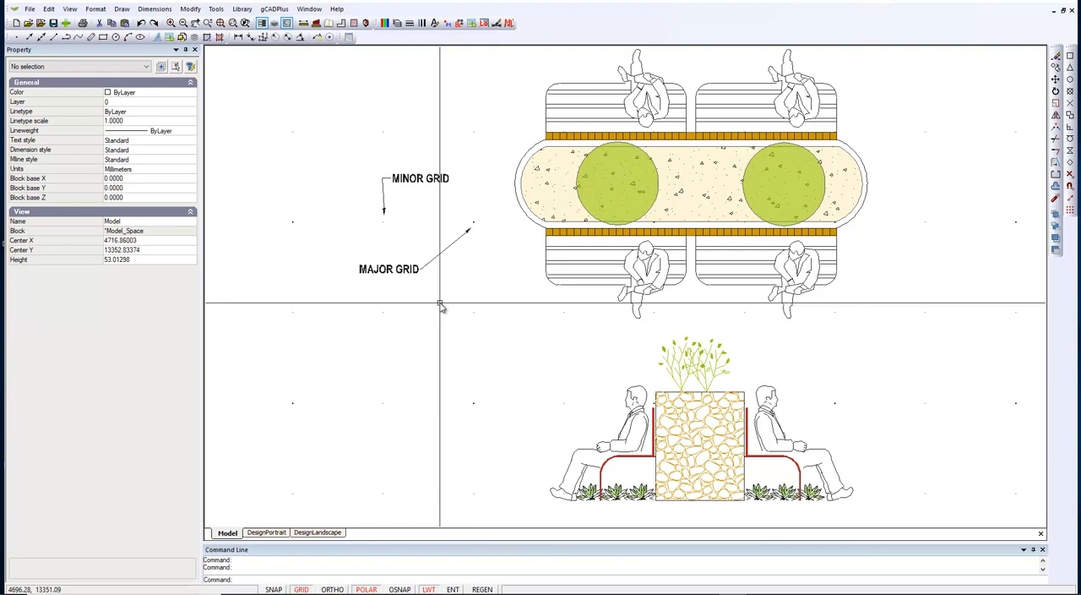
Step: Switch to the DesignPortrait layout and inspect the properties of the red viewport around the seating plan
click(266, 532)
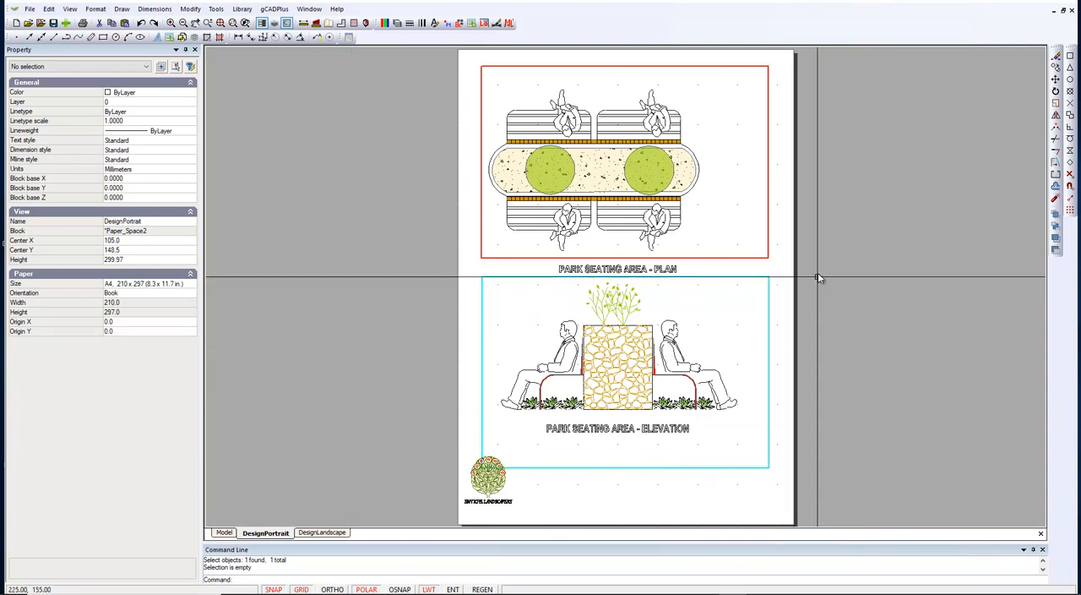
click(768, 254)
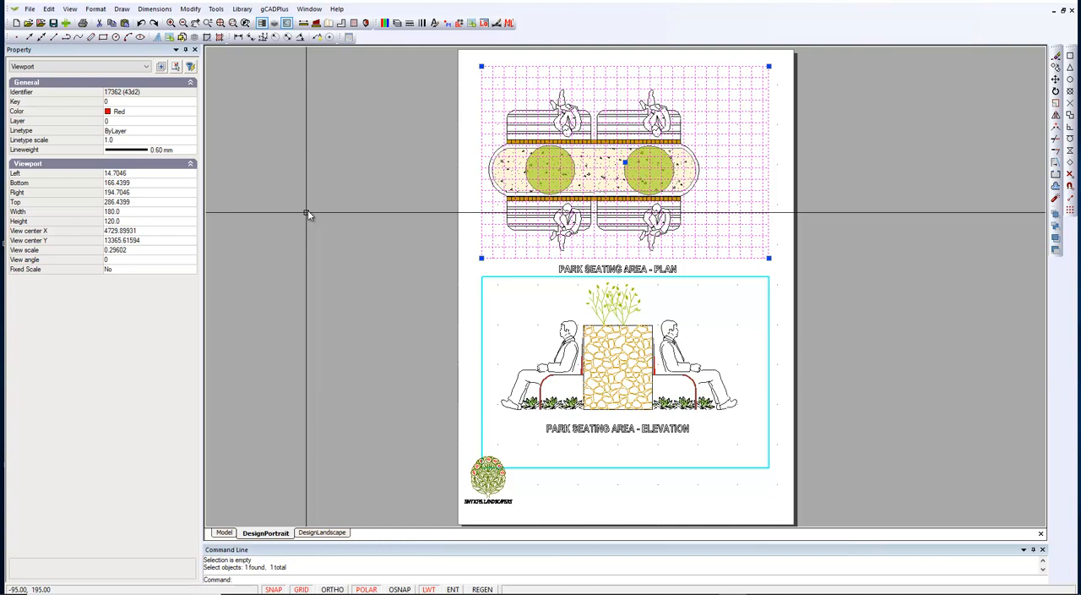
key(Escape)
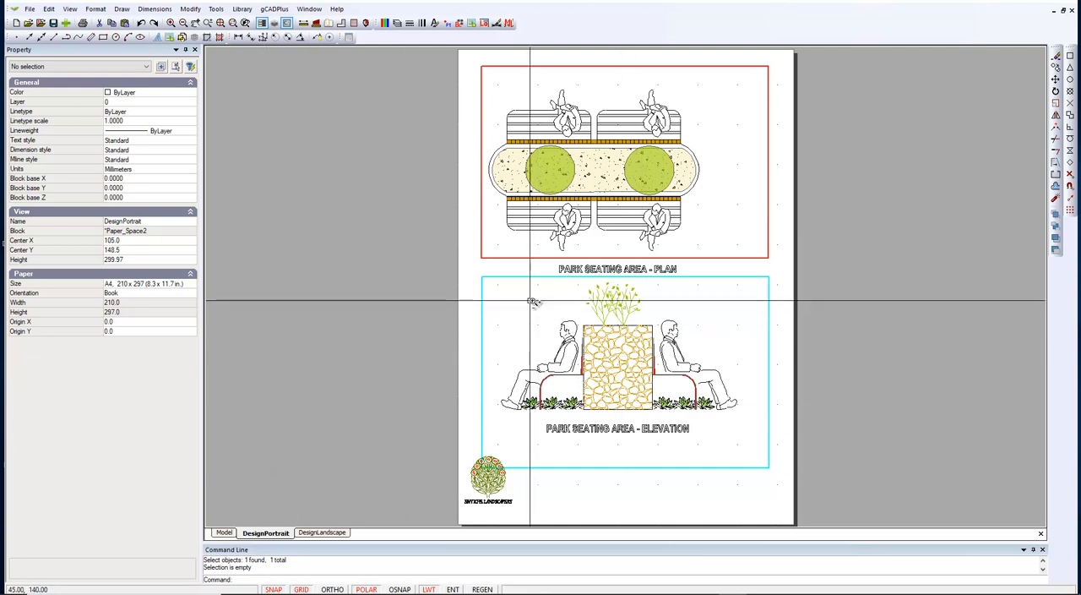
Step: Examine the grid dots on the DesignPortrait sheet and review the layout's own grid and snap drafting settings
scroll(533, 309, up, 5)
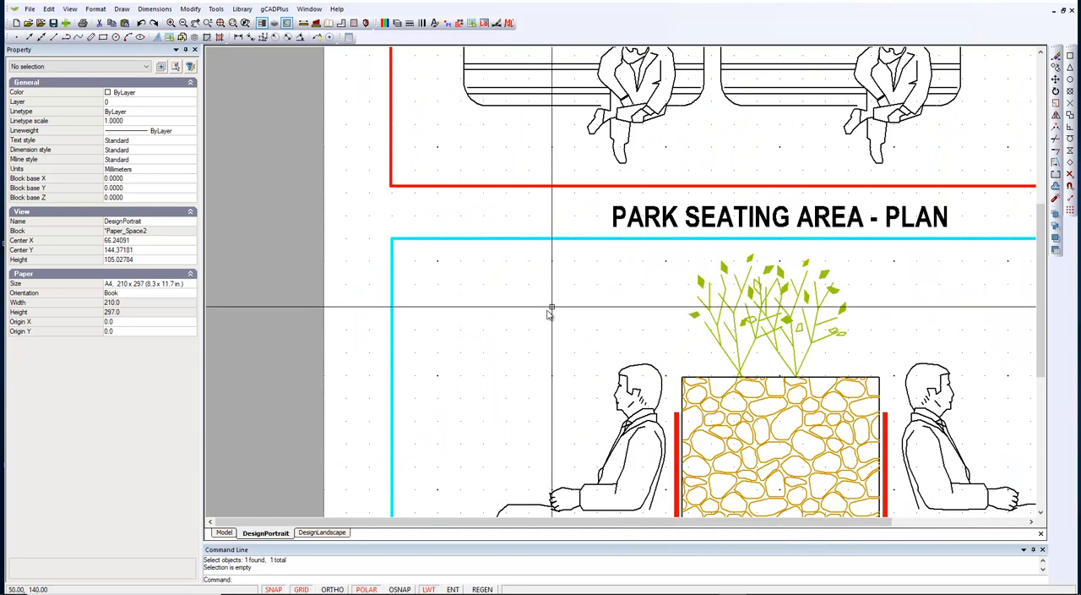
scroll(545, 284, up, 1)
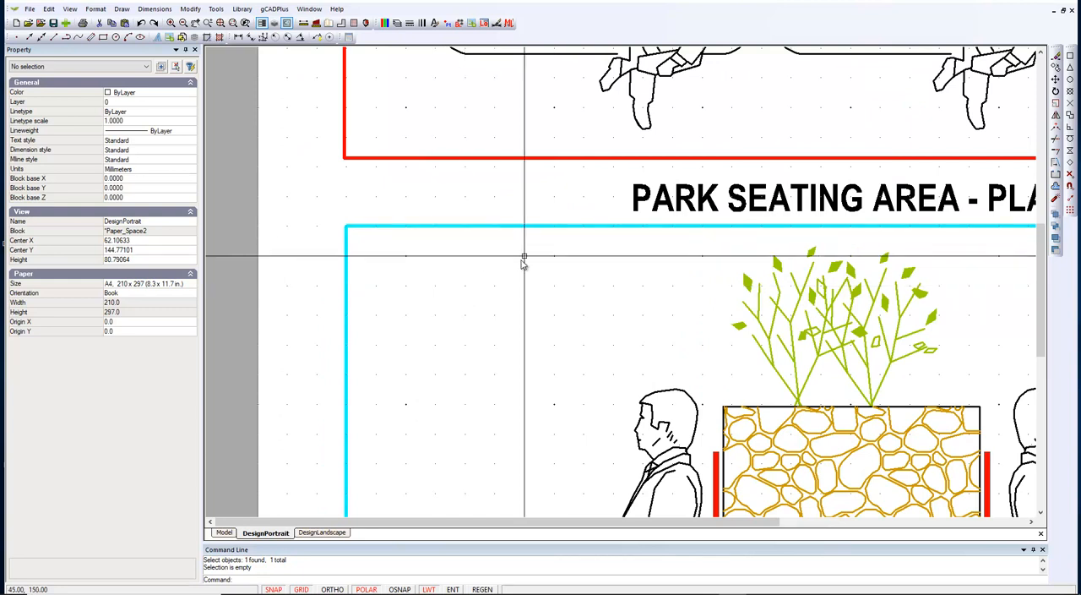
right_click(466, 314)
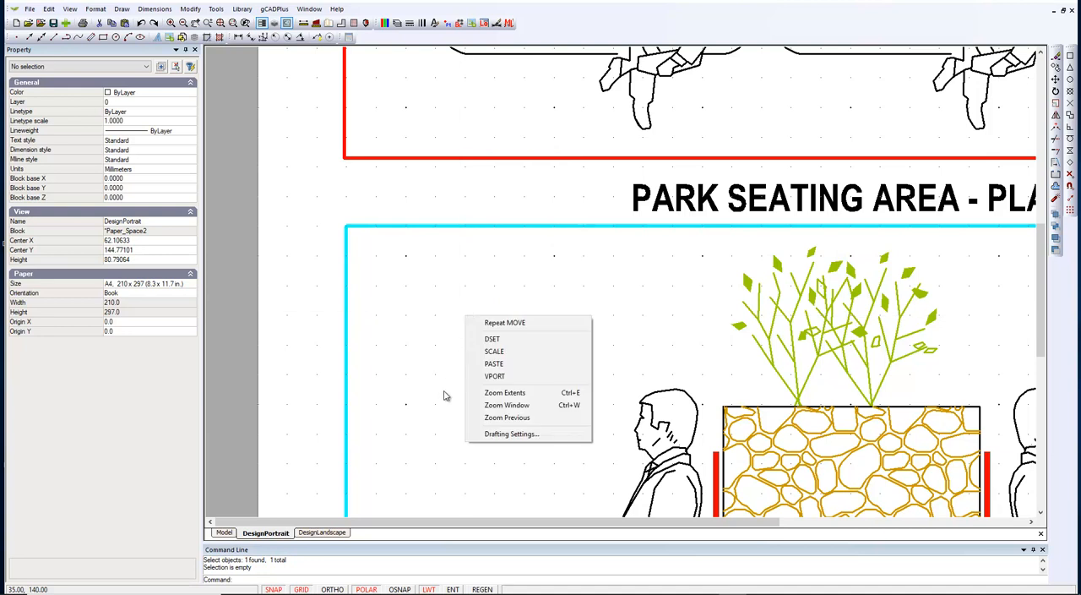
click(494, 433)
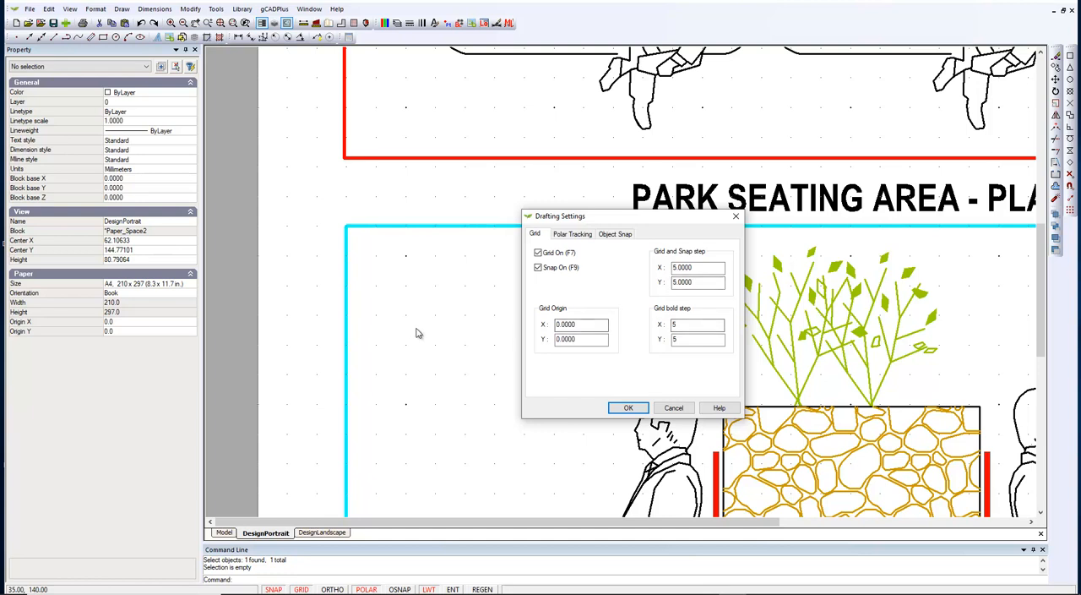
key(Return)
Step: View the whole sheet and inspect the properties of the red plan viewport and the cyan elevation viewport in turn
right_click(436, 289)
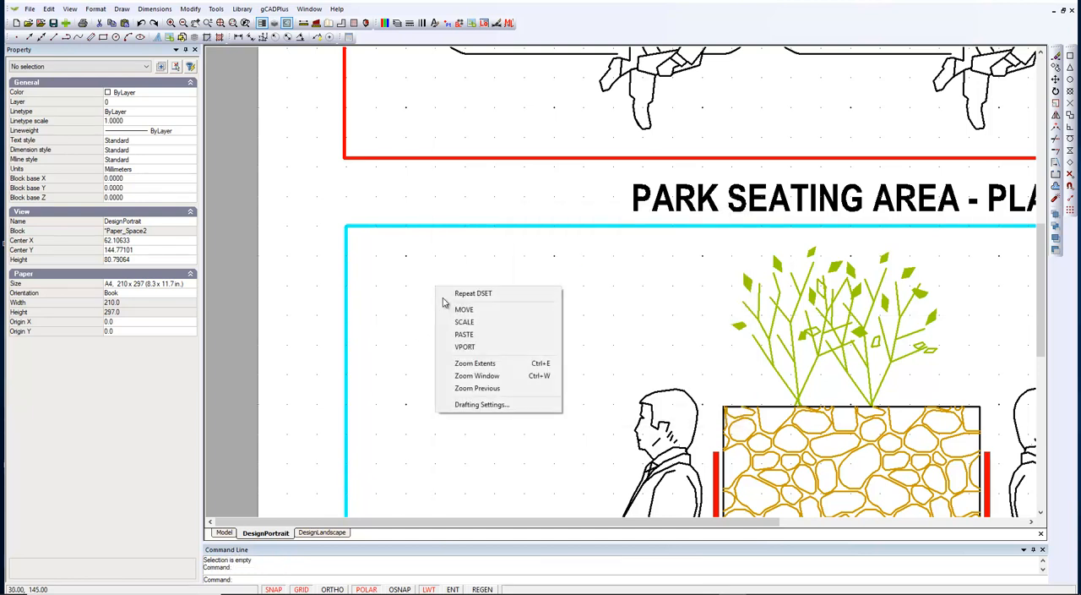
click(481, 364)
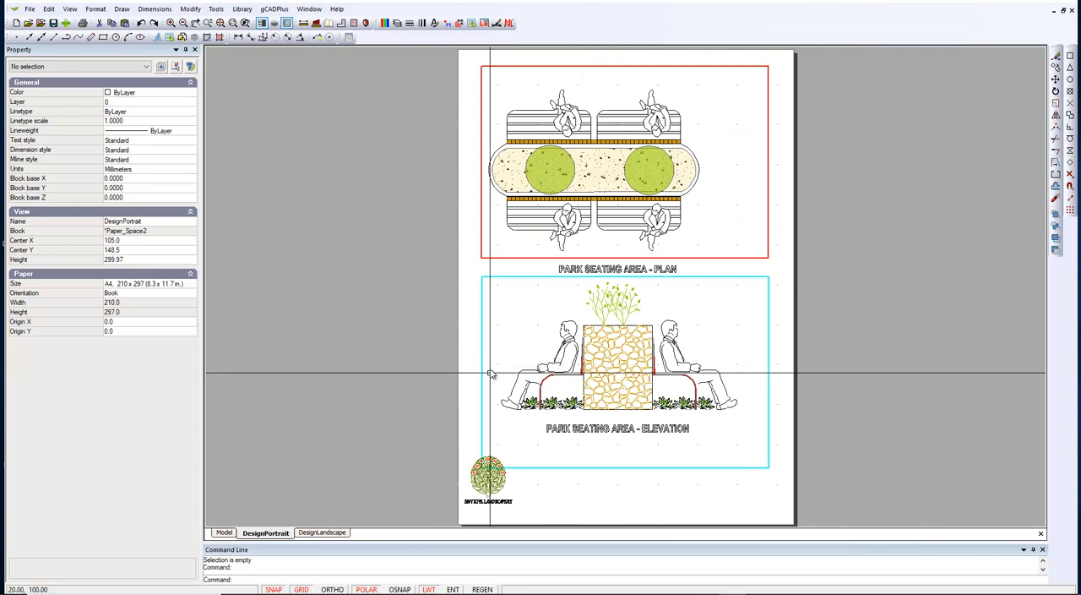
click(768, 256)
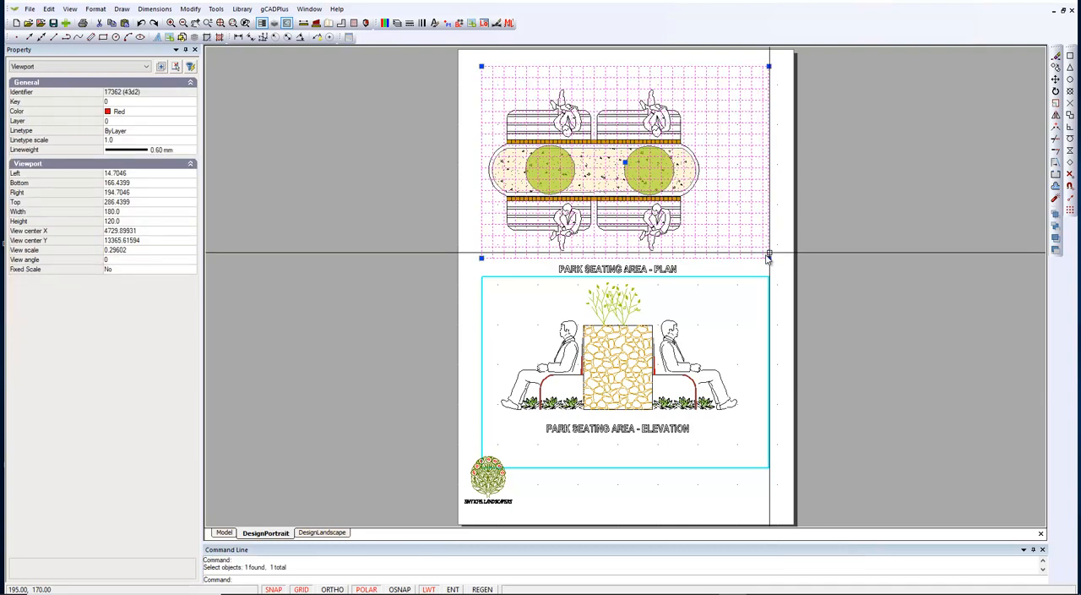
key(Escape)
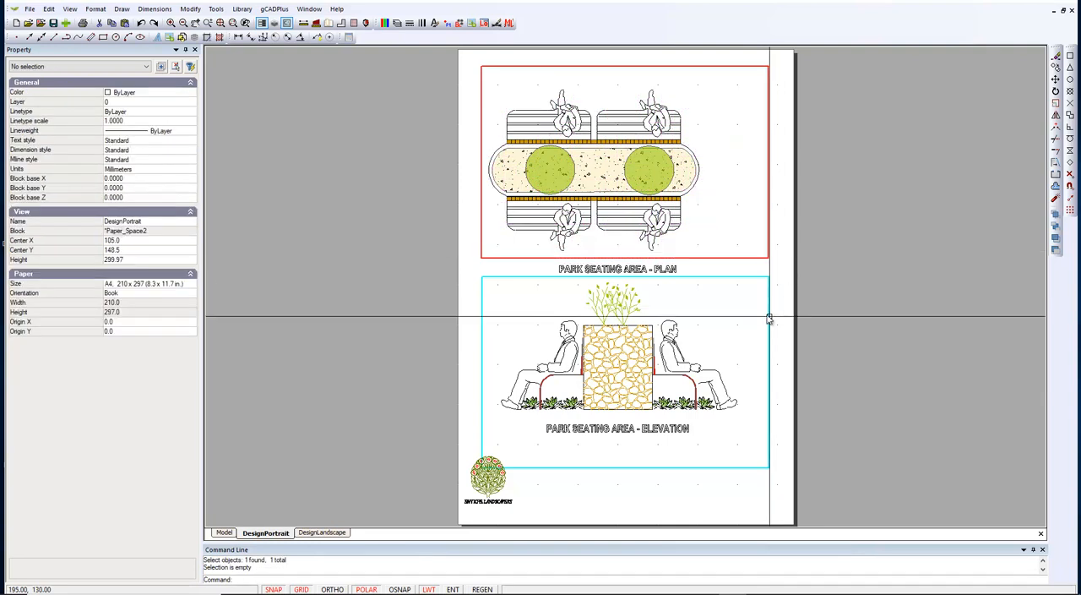
click(769, 319)
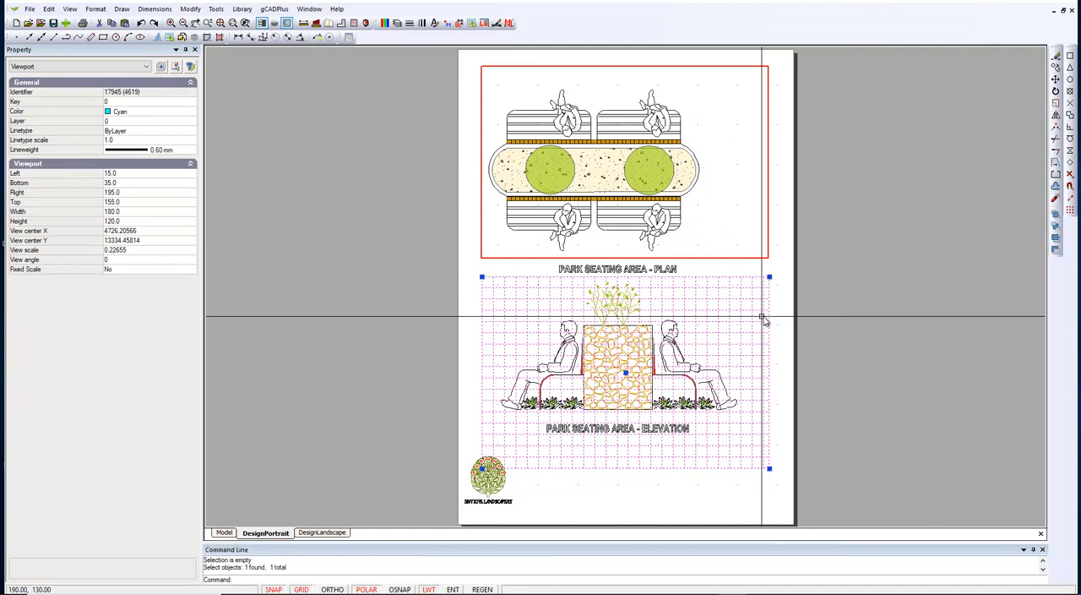
key(Escape)
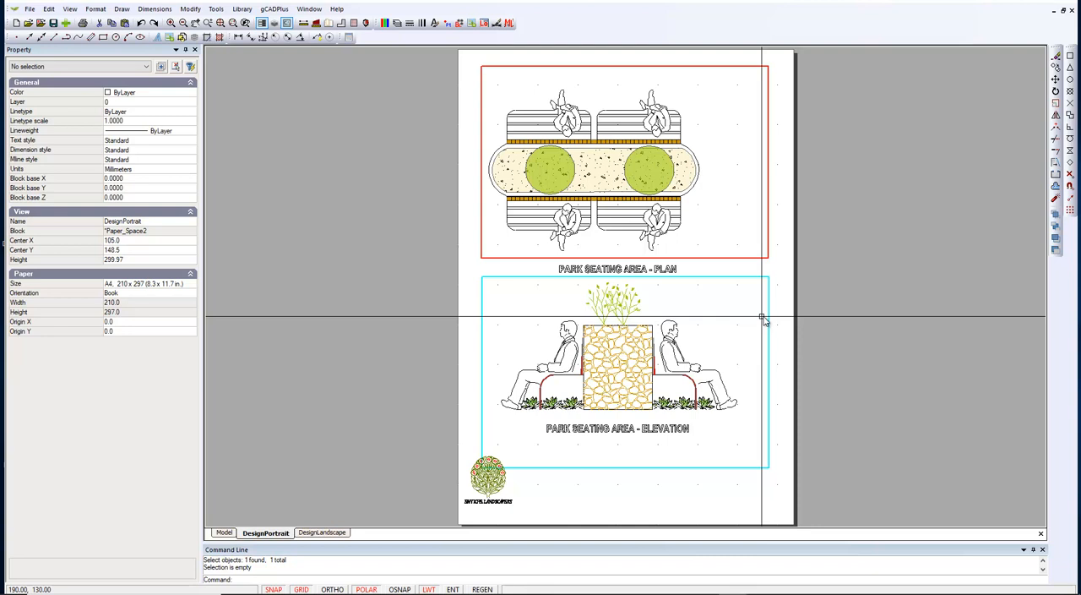
Step: Shift the plan viewport's view frame left in model space to centre the seating plan, and display it on the layout
double_click(716, 201)
click(626, 288)
click(585, 288)
right_click(621, 168)
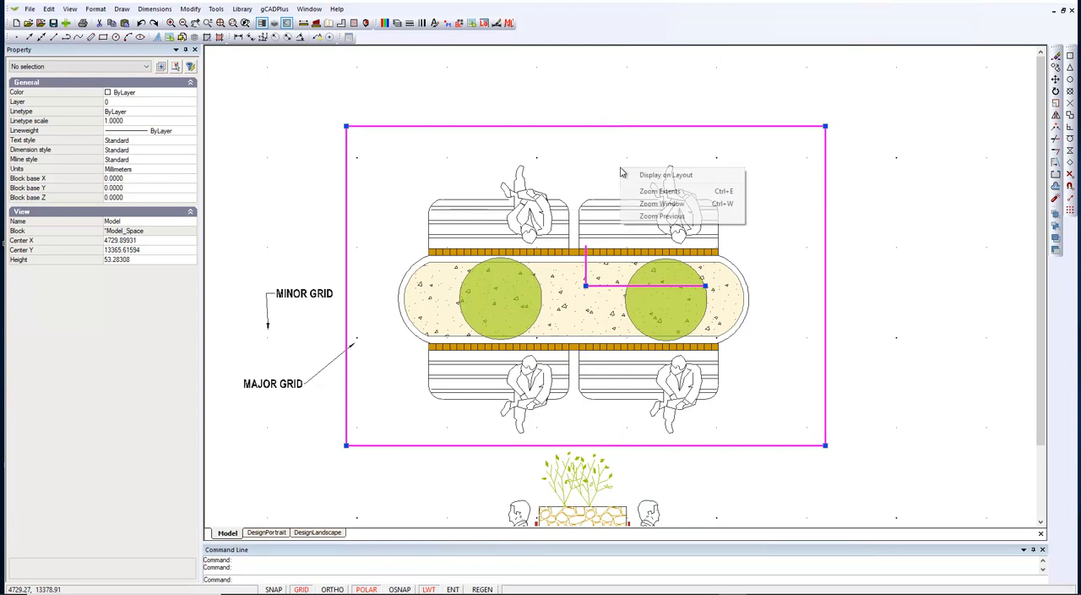
click(650, 175)
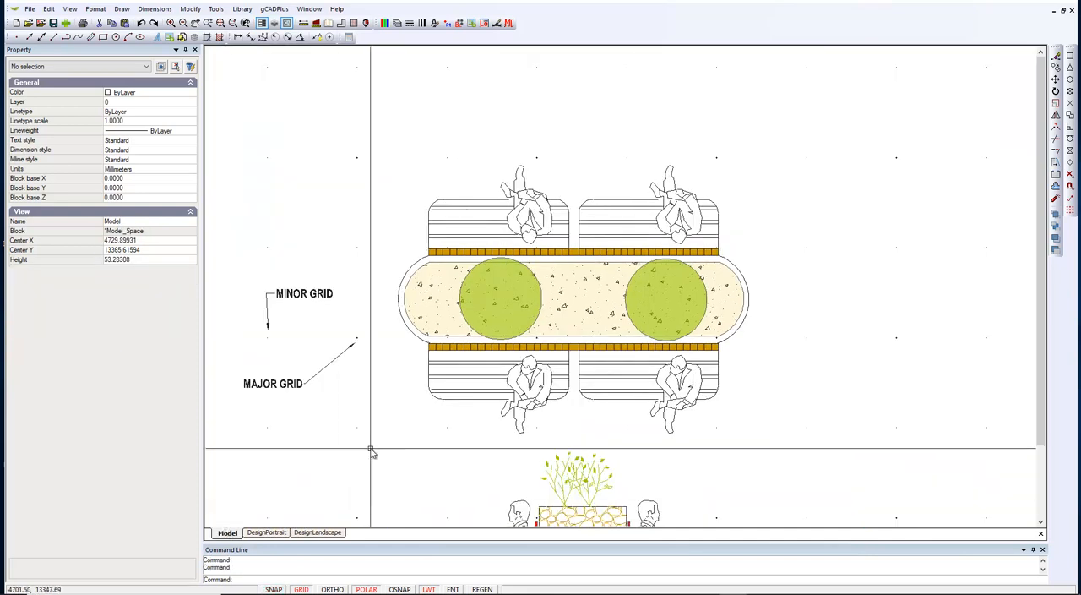
Step: Delete the MINOR GRID and MAJOR GRID leaders in model space and return to the DesignPortrait layout
drag(372, 451, 240, 245)
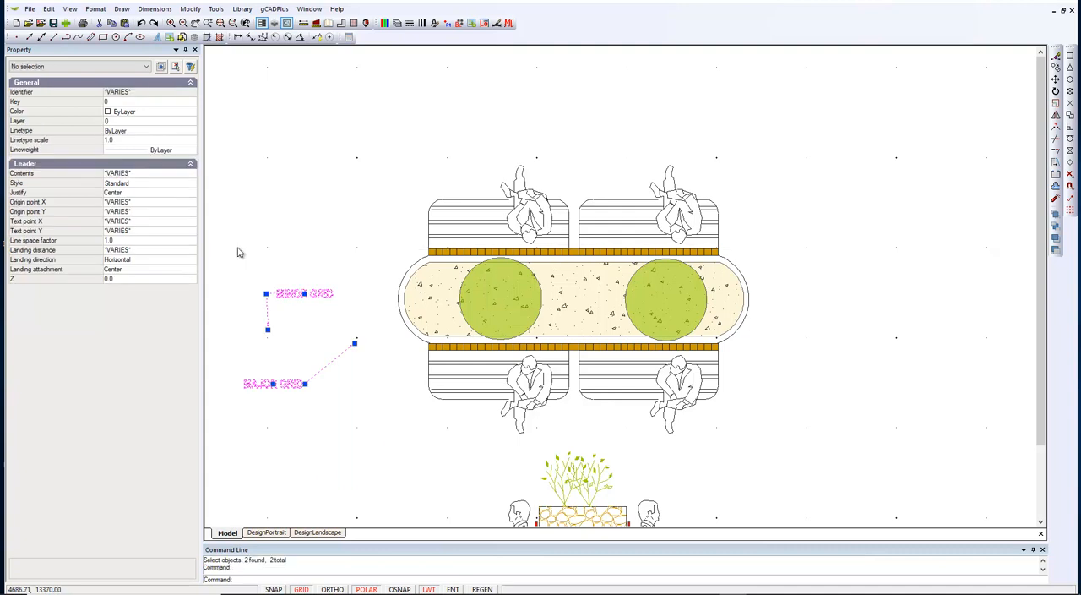
key(Delete)
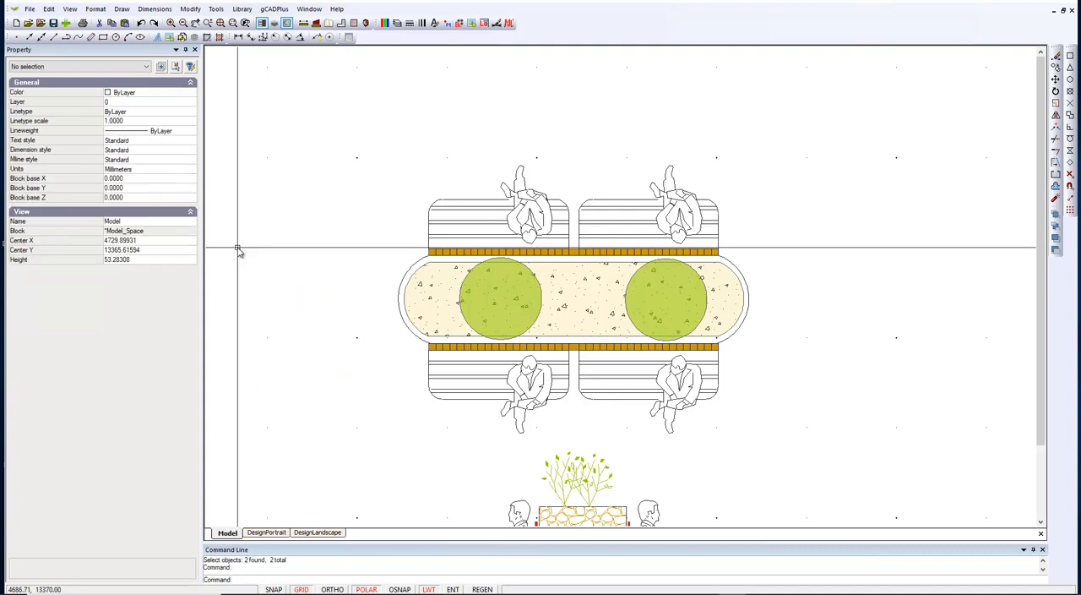
click(267, 532)
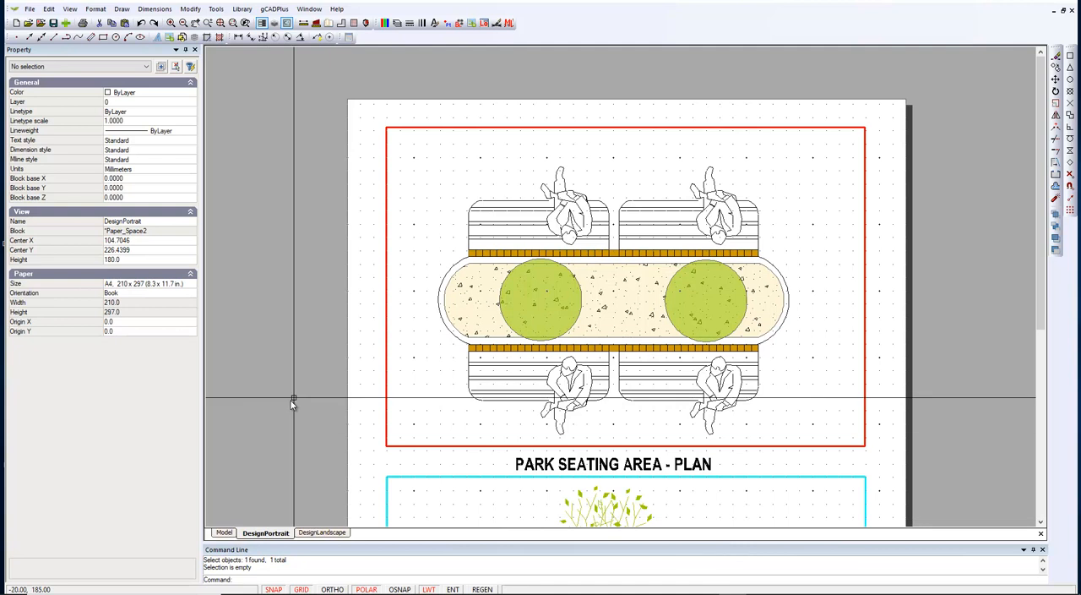
Step: Set the colour of both the plan and elevation viewports to index colour 255, and clear the selection
scroll(572, 224, down, 1)
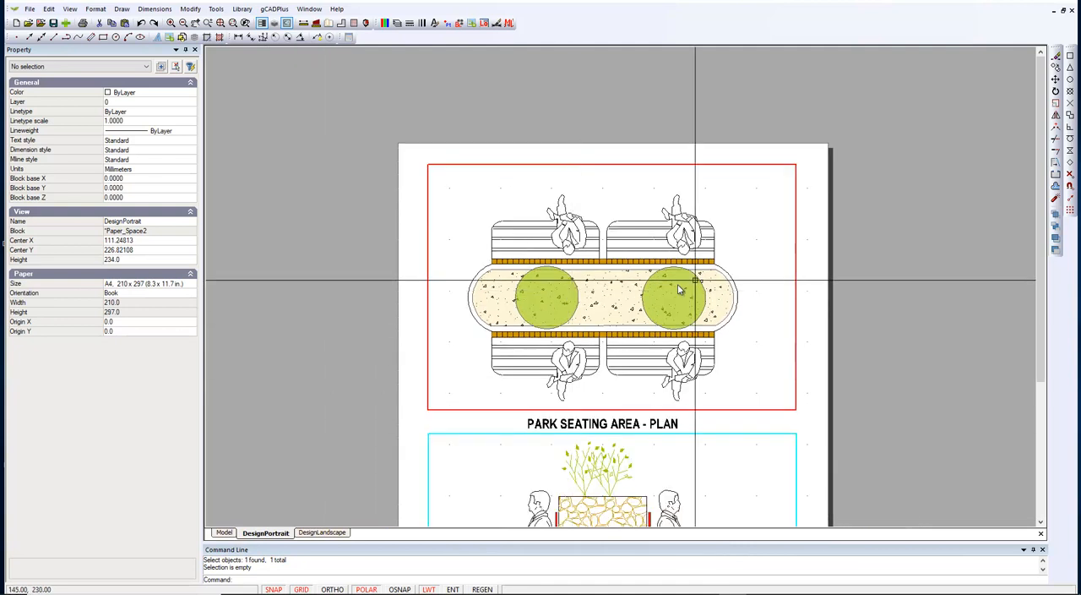
right_click(879, 257)
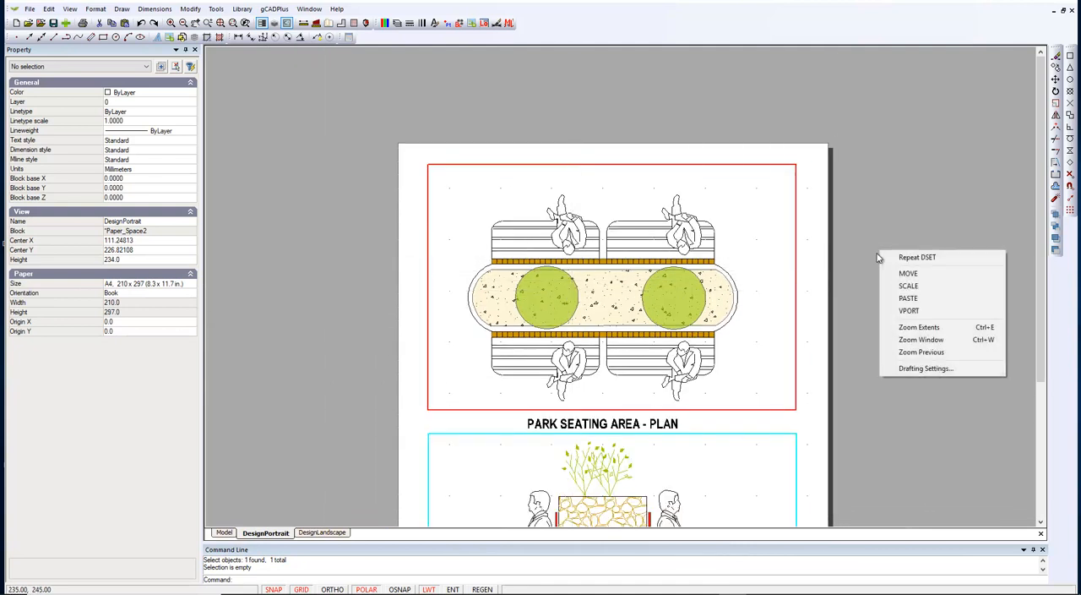
click(933, 327)
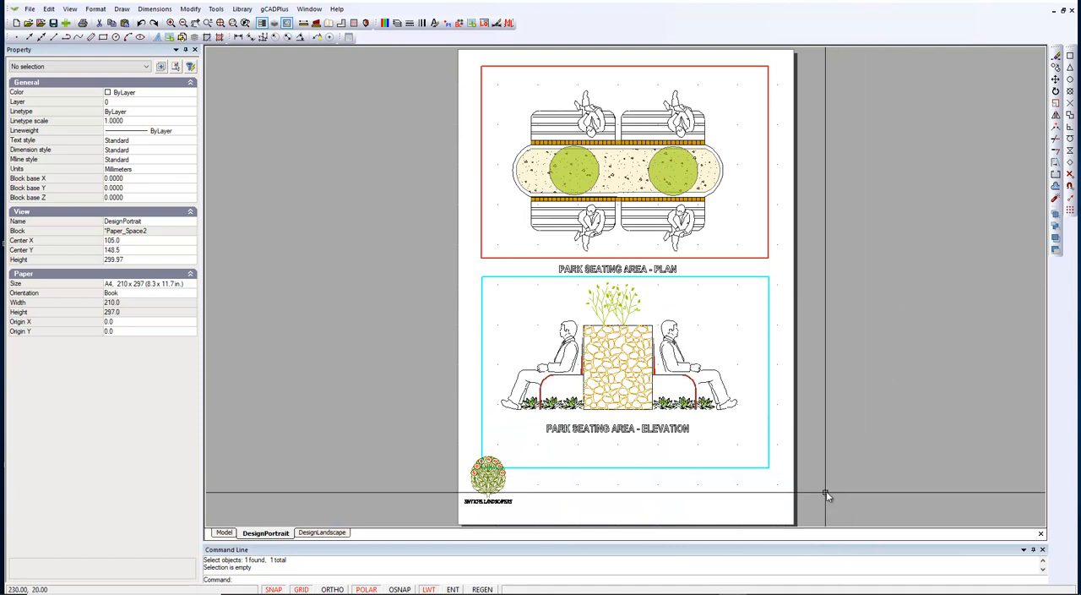
drag(825, 485, 746, 245)
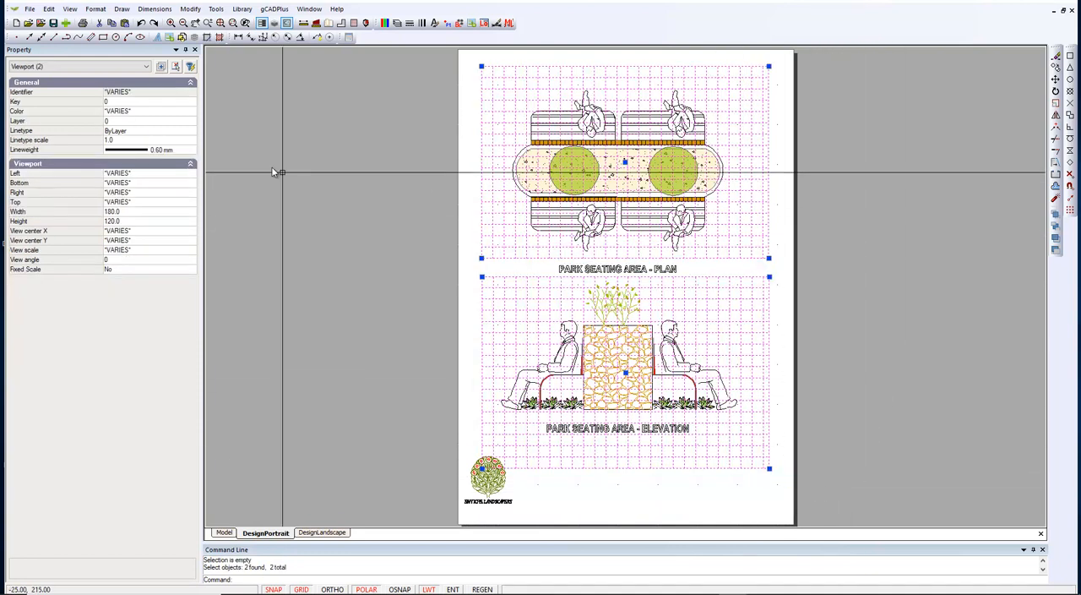
click(150, 110)
click(192, 113)
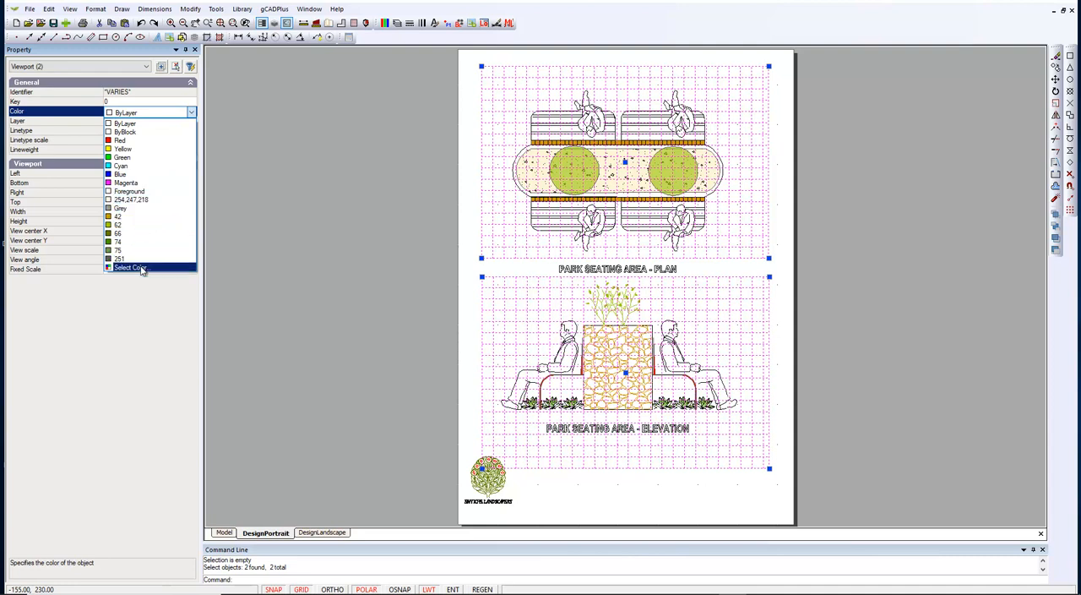
click(130, 267)
click(505, 335)
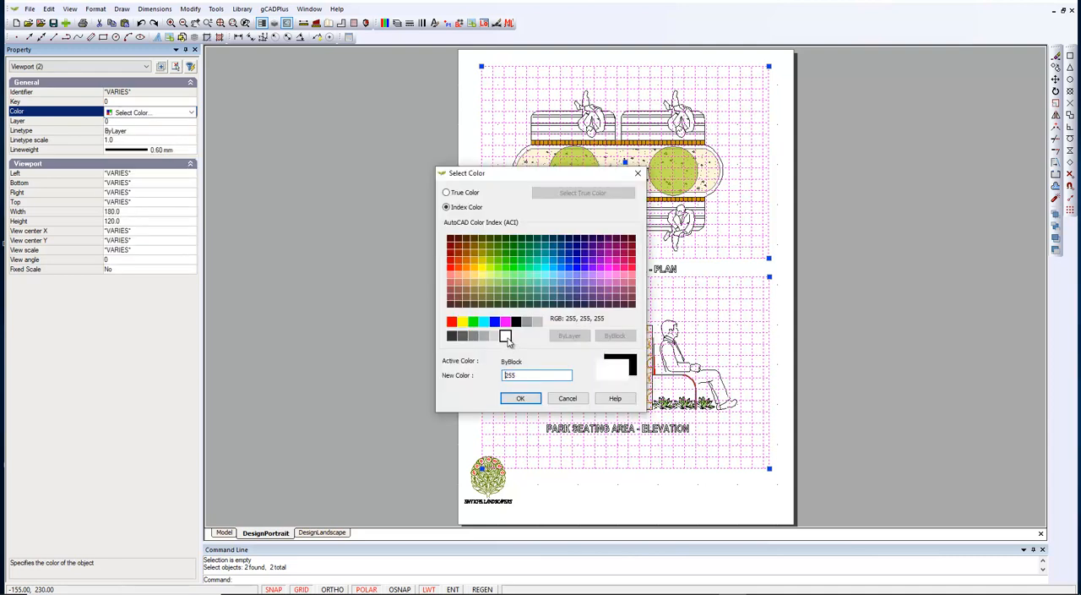
click(519, 398)
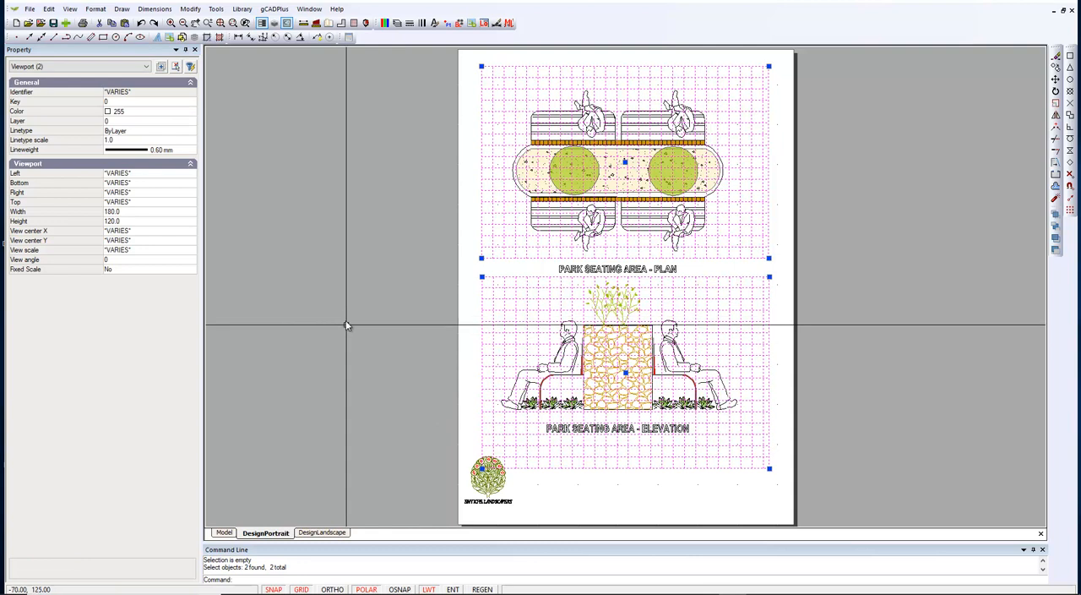
right_click(345, 324)
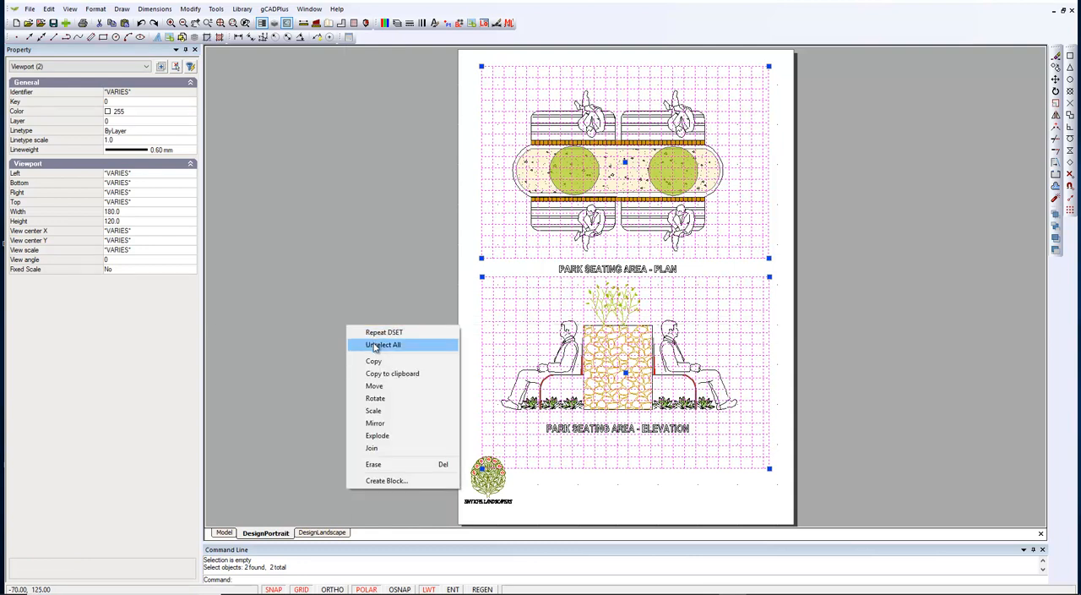
click(377, 344)
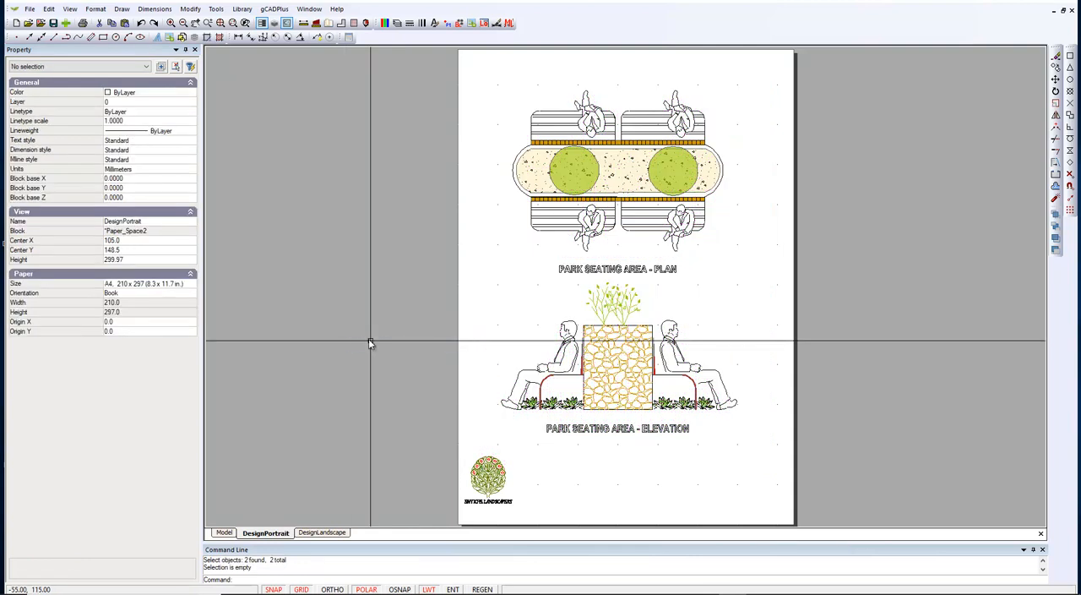